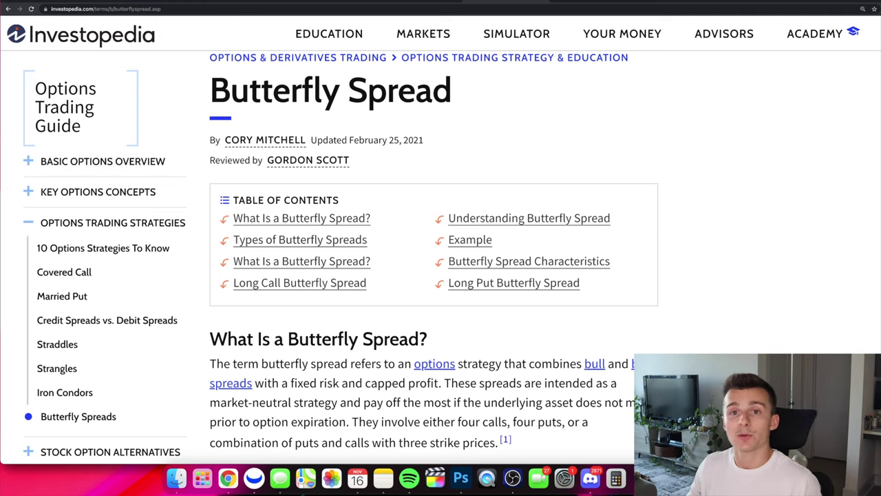
Read the Butterfly Spread article's definition and its Key Takeaways list
scroll(569, 384, "up", 2)
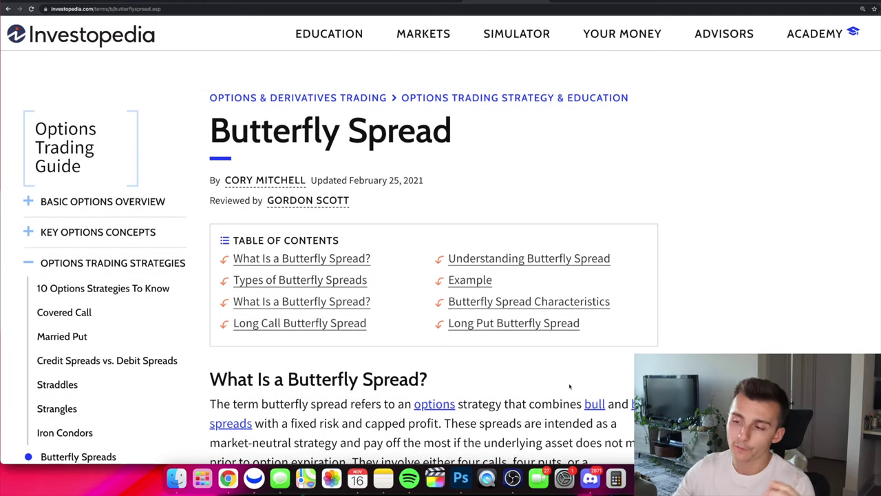
scroll(537, 375, "down", 2)
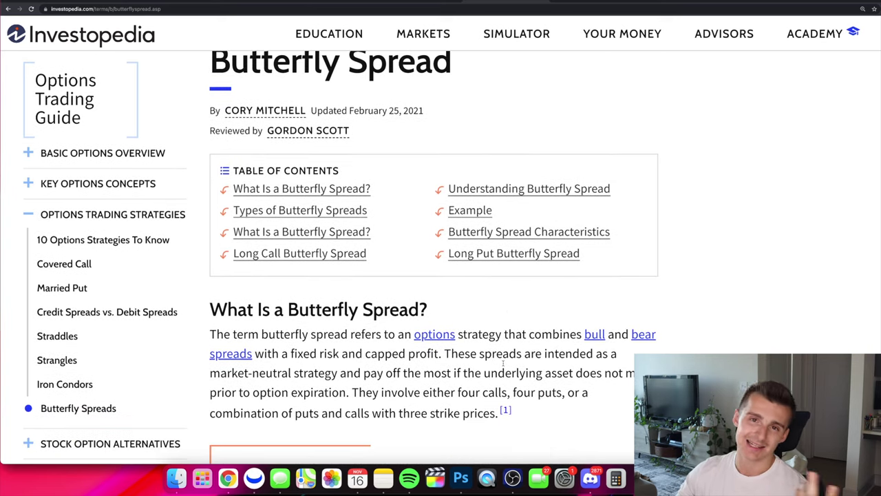
scroll(481, 365, "down", 4)
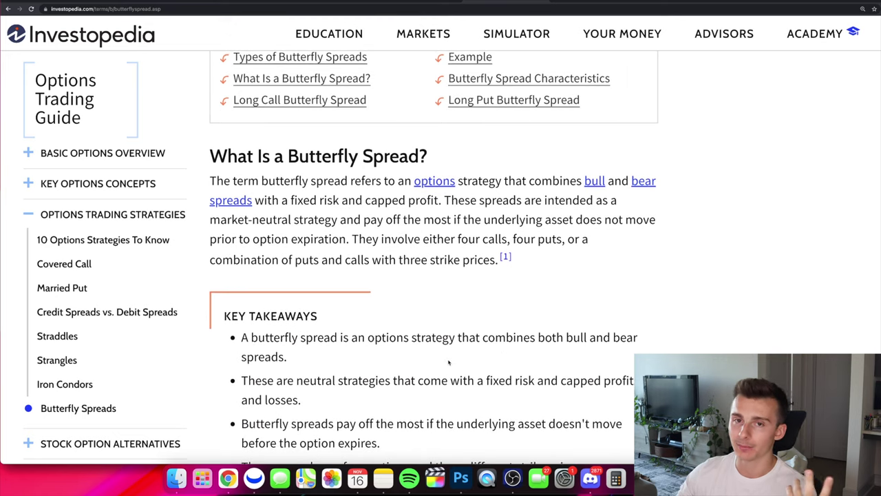
scroll(448, 362, "down", 1)
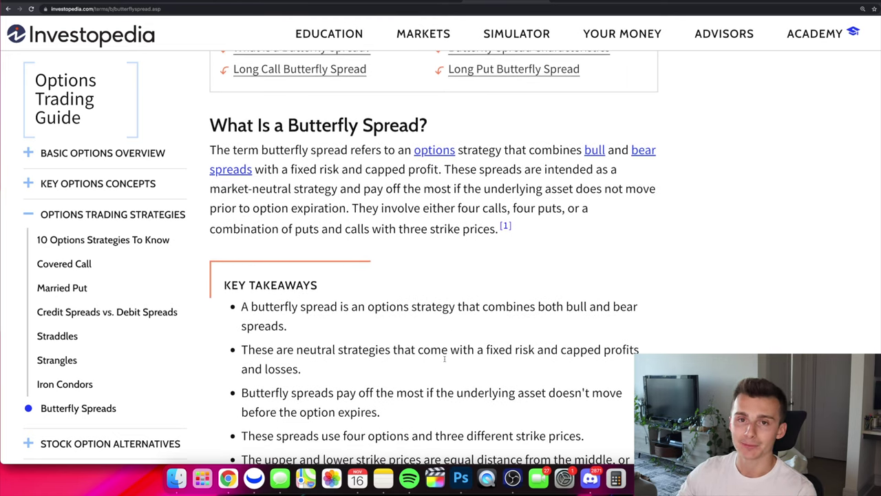
scroll(444, 358, "down", 2)
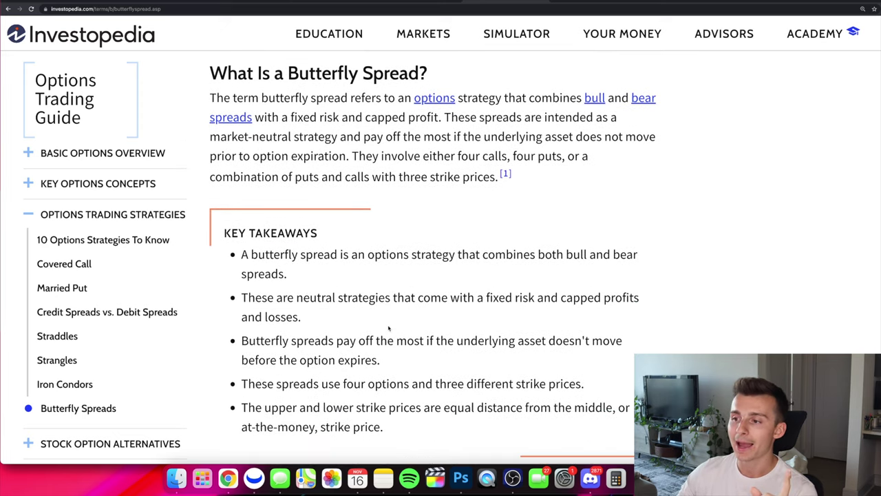
scroll(389, 329, "down", 1)
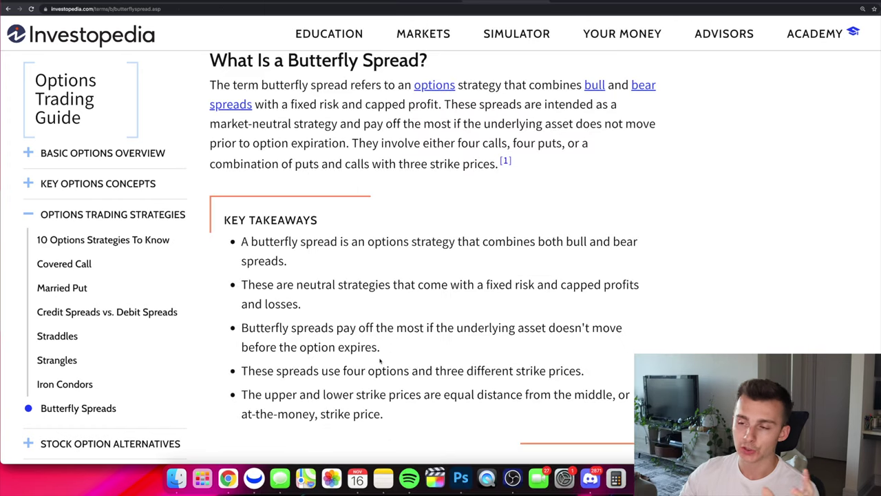
scroll(402, 303, "down", 3)
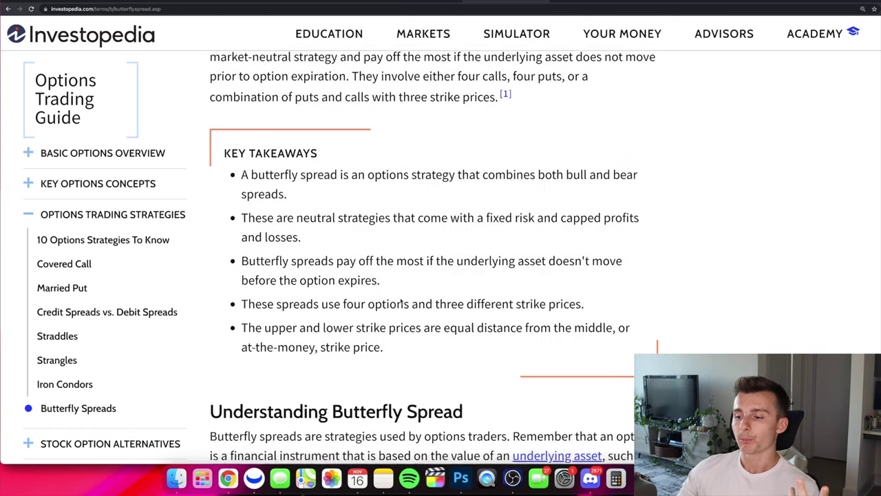
scroll(402, 303, "down", 10)
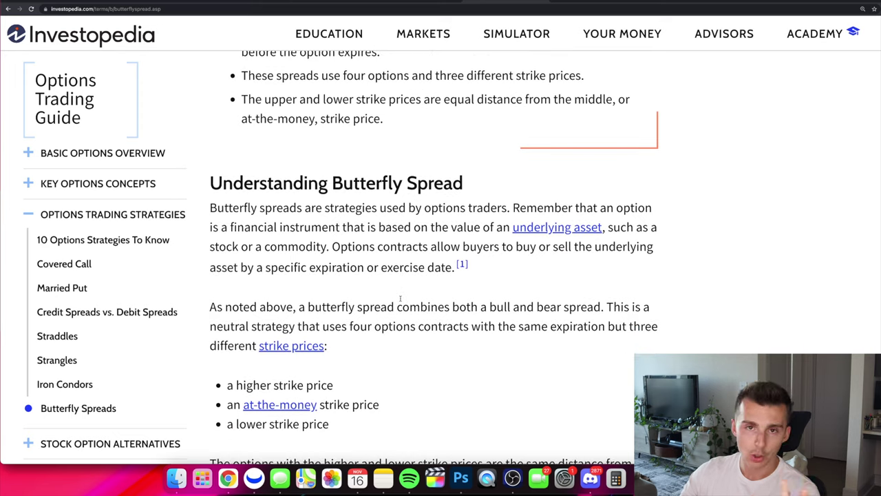
Read the Understanding Butterfly Spread section and highlight the phrase "combines both a bull and bear spread"
scroll(400, 299, "down", 2)
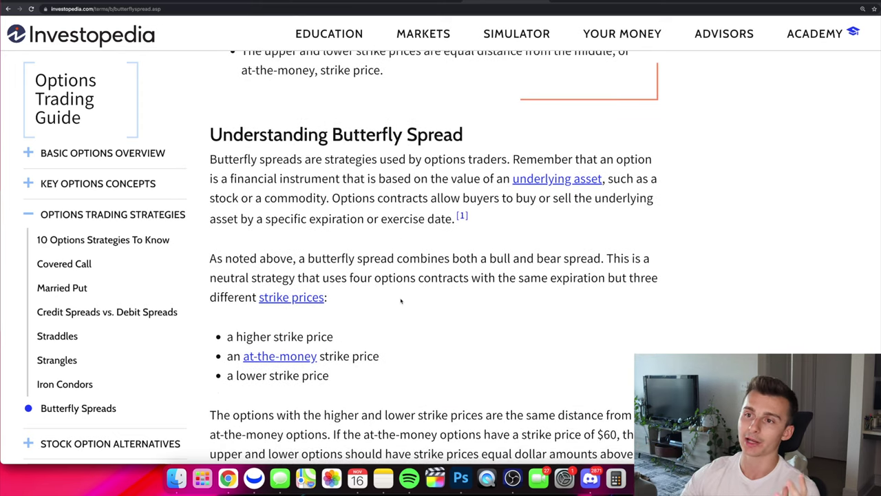
scroll(400, 300, "down", 2)
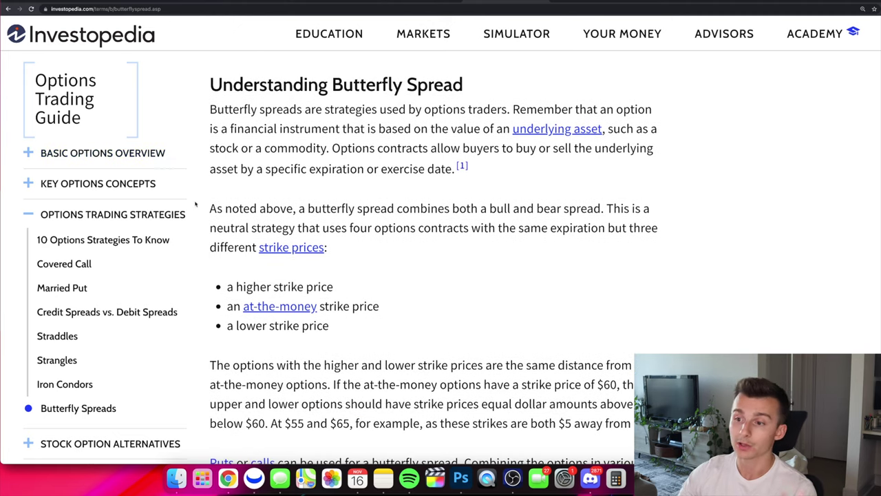
scroll(193, 192, "down", 1)
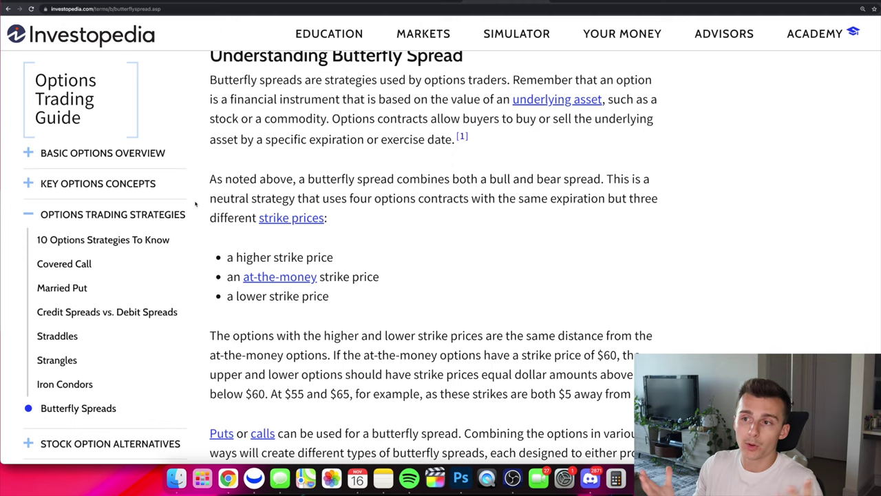
scroll(296, 275, "up", 1)
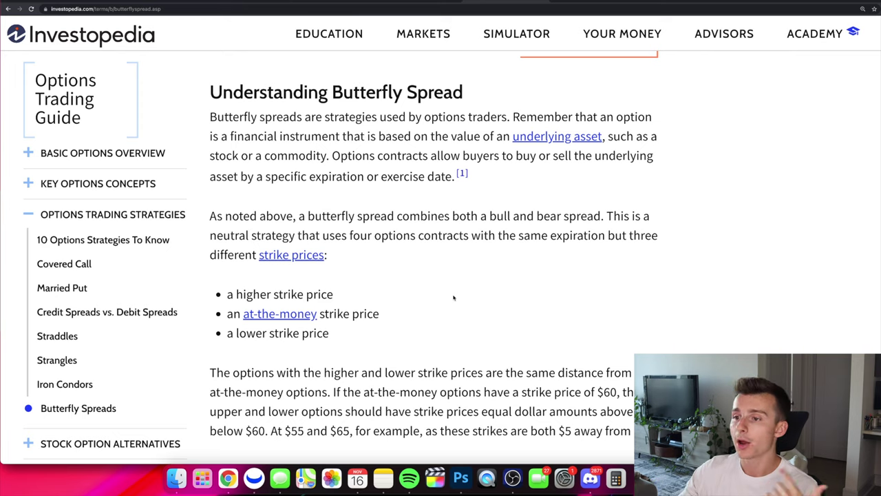
scroll(453, 297, "down", 1)
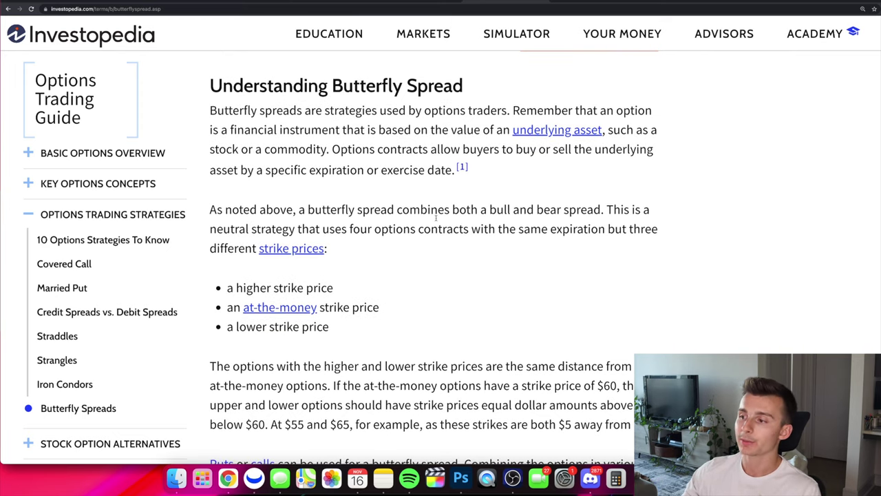
left_click_drag(398, 210, 601, 214)
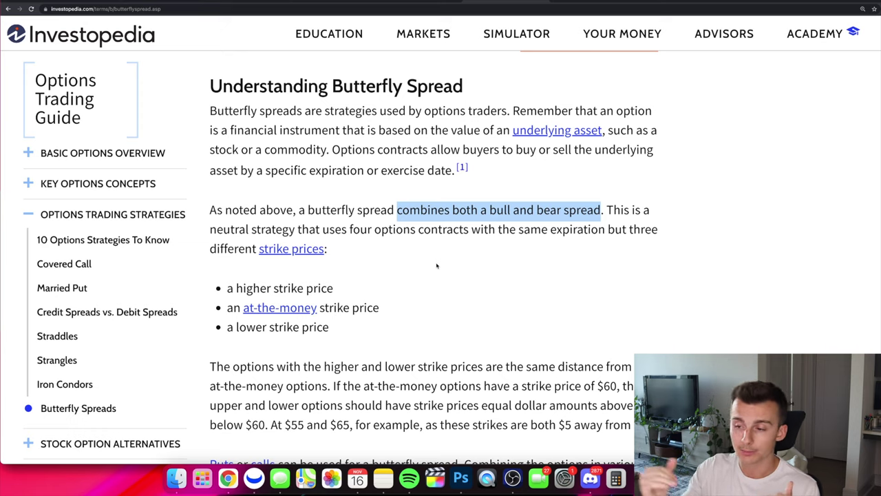
Go on to the Types of Butterfly Spreads section and highlight the Long Call Butterfly Spread heading
scroll(437, 265, "down", 5)
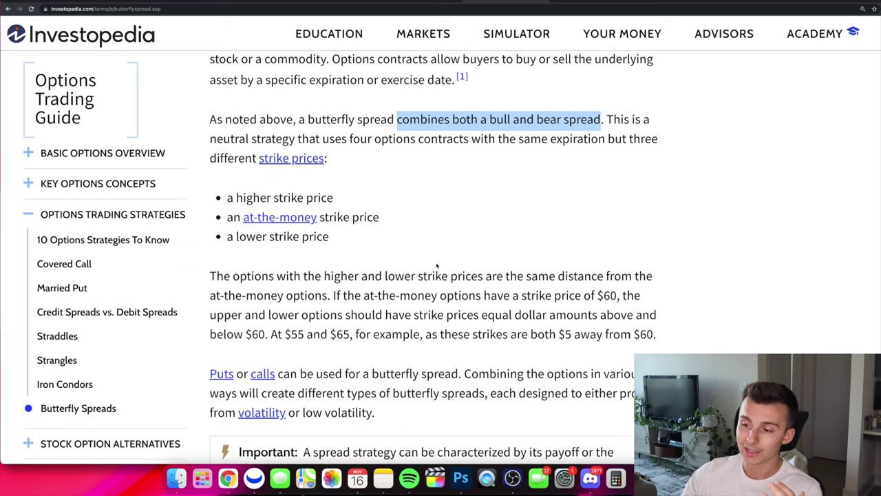
scroll(437, 266, "down", 8)
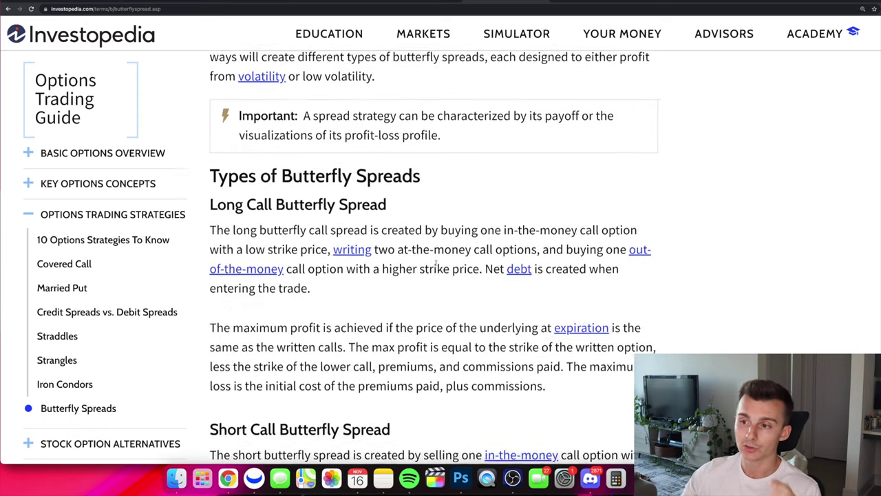
scroll(436, 261, "down", 1)
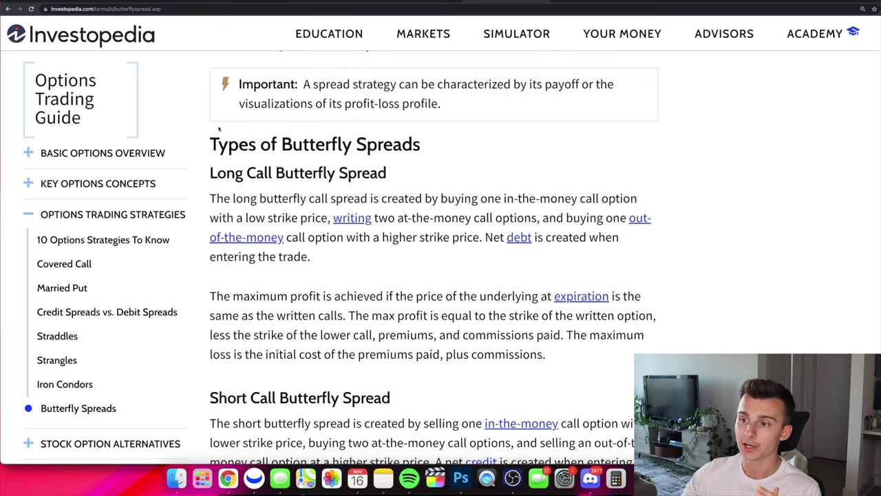
left_click_drag(208, 143, 442, 177)
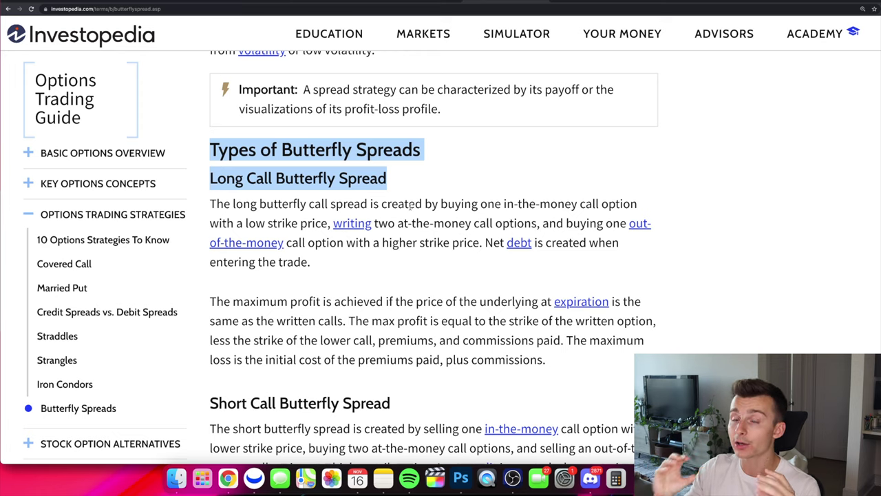
left_click_drag(210, 179, 399, 185)
scroll(399, 183, "down", 1)
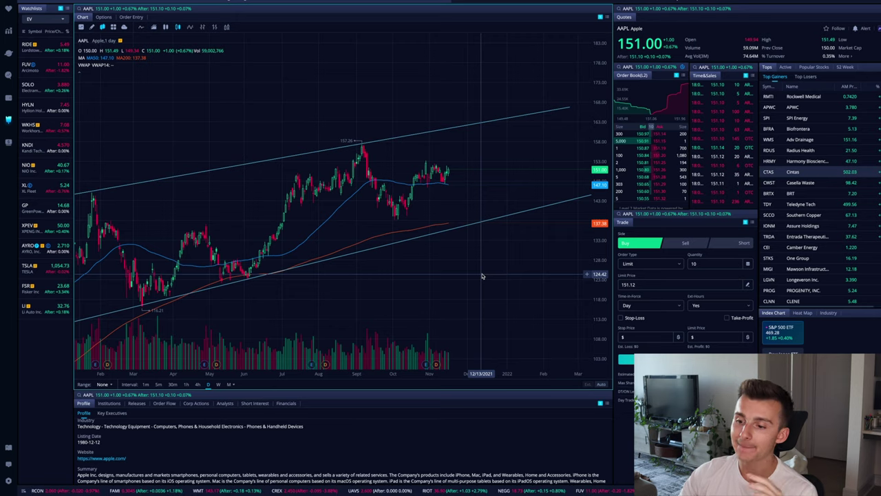
Open the AAPL option chain and set its strategy to Single Option
left_click_drag(482, 276, 518, 276)
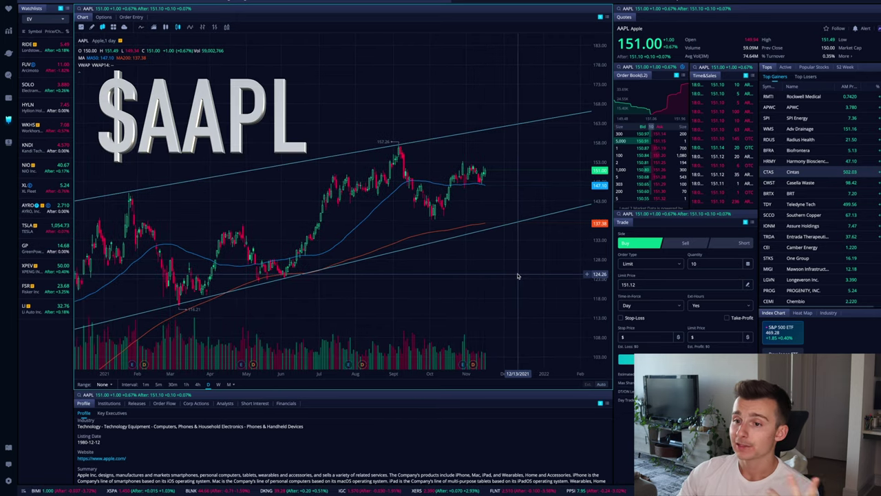
scroll(518, 276, "right", 3)
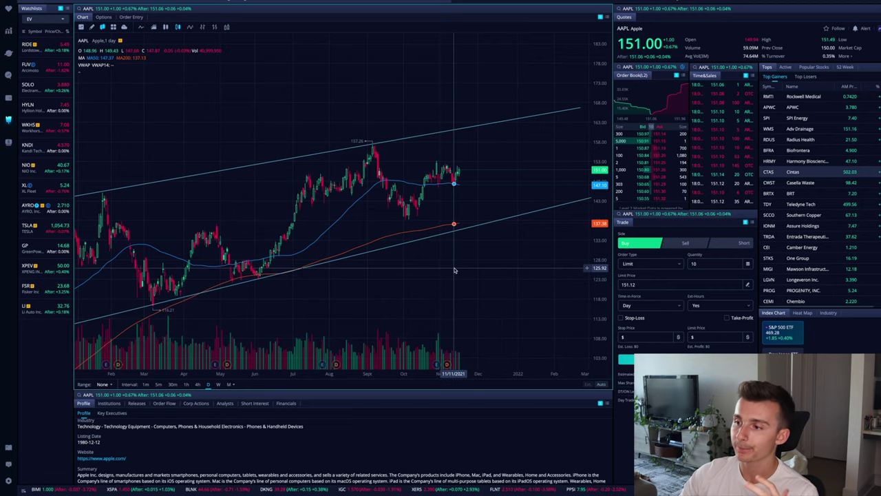
left_click(101, 16)
left_click(81, 17)
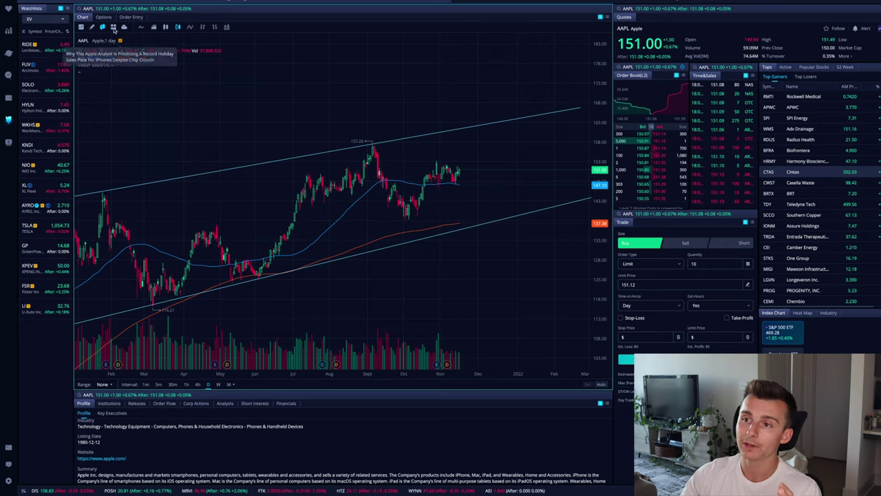
left_click(105, 17)
left_click(108, 28)
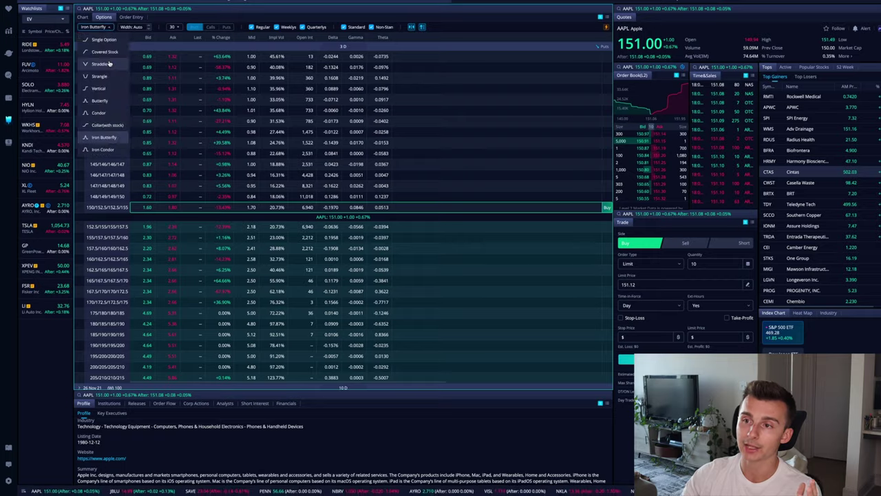
left_click(100, 42)
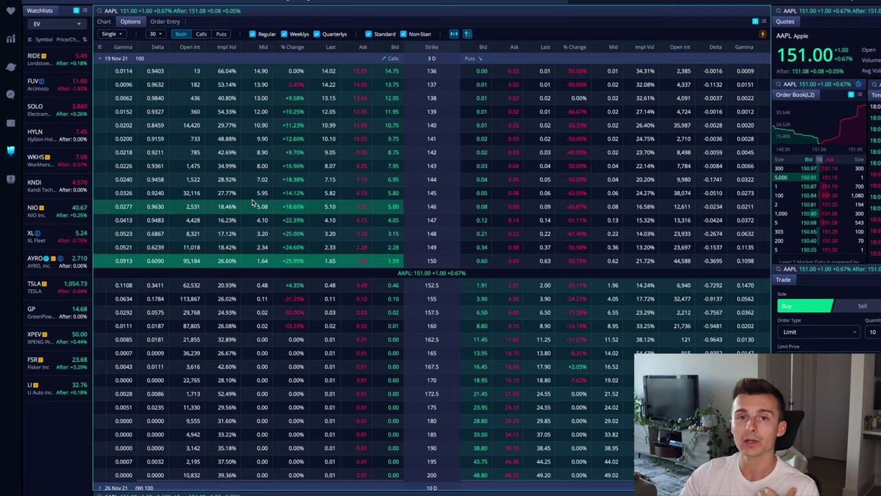
Leave only the 31 Dec 21 expiration expanded in the AAPL option chain and set the strategy to Butterfly
scroll(253, 202, "down", 5)
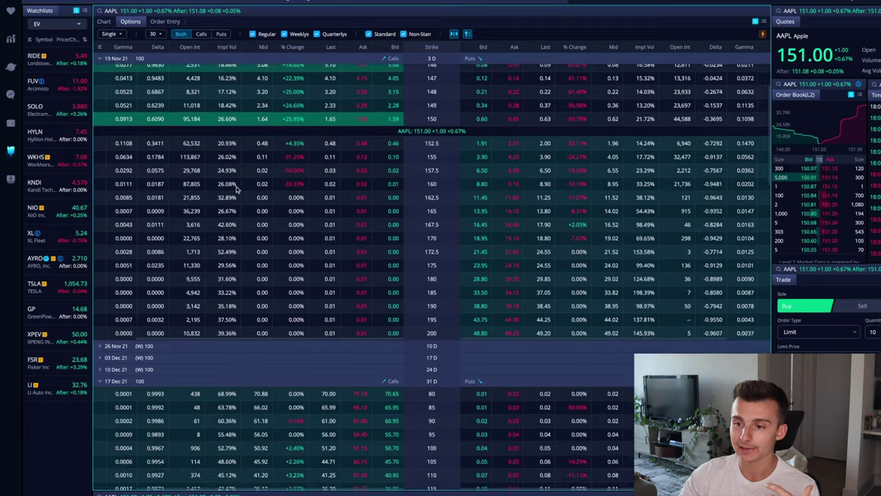
scroll(237, 189, "up", 5)
left_click(100, 58)
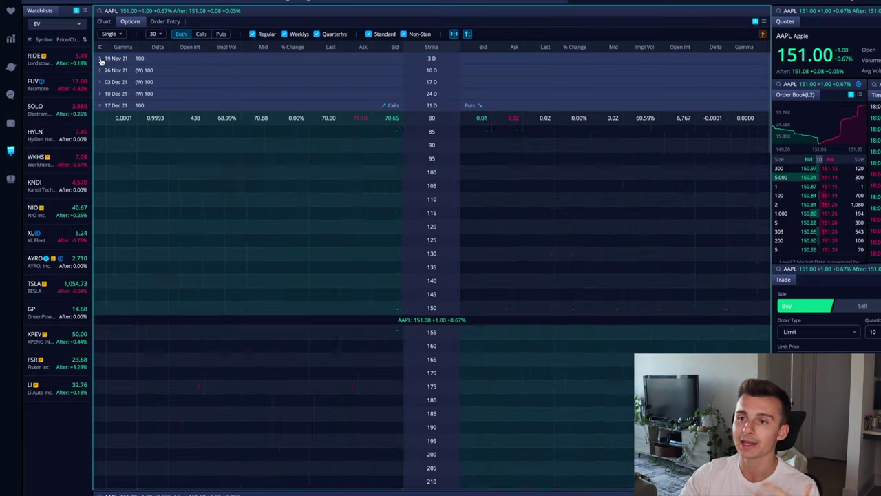
left_click(102, 105)
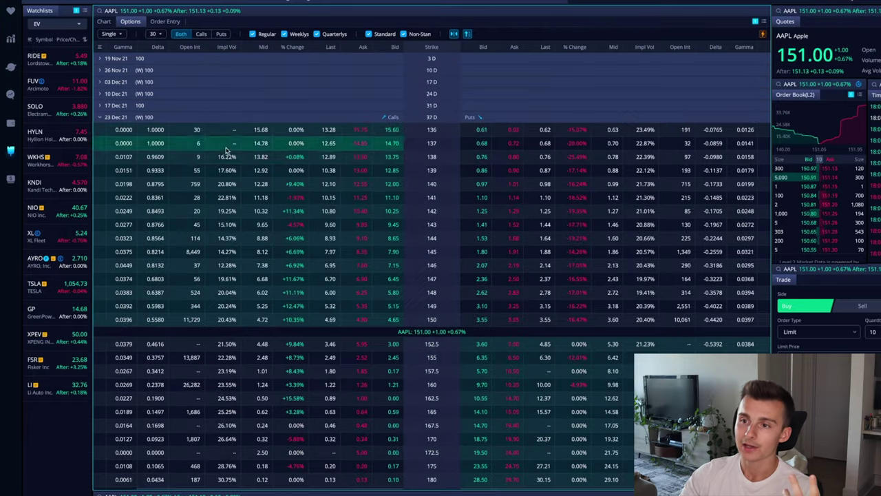
left_click(102, 118)
left_click(103, 129)
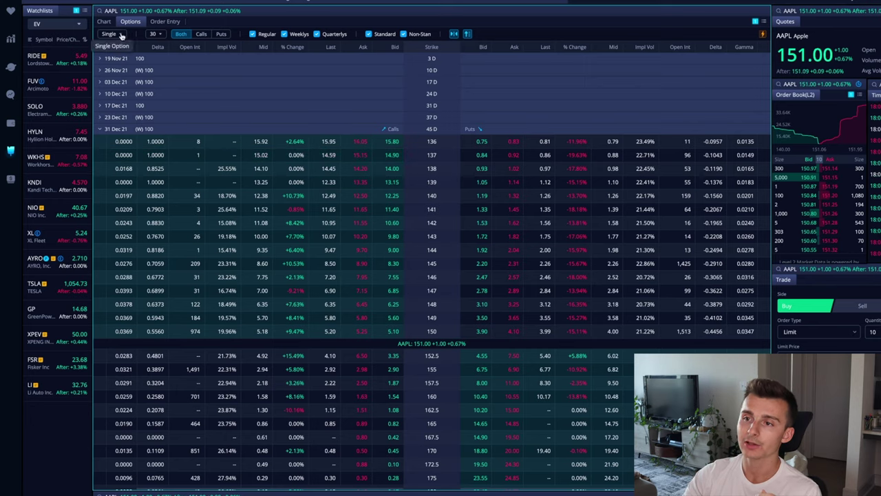
left_click(121, 36)
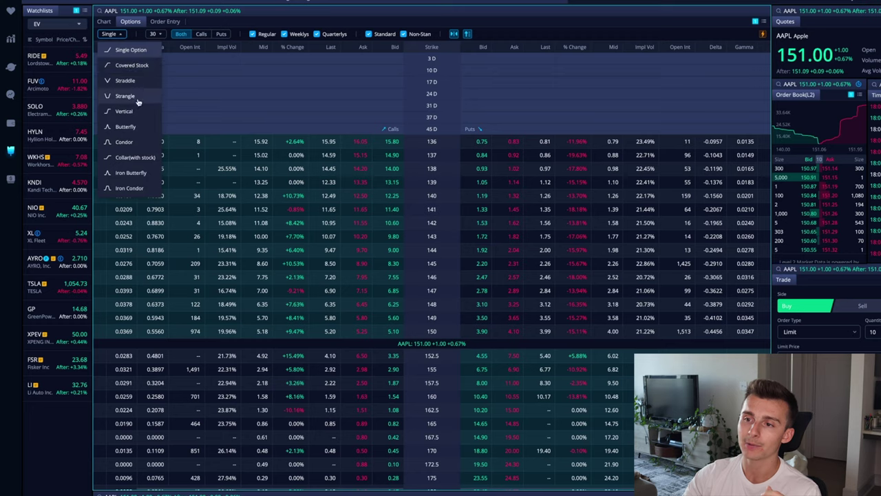
left_click(125, 126)
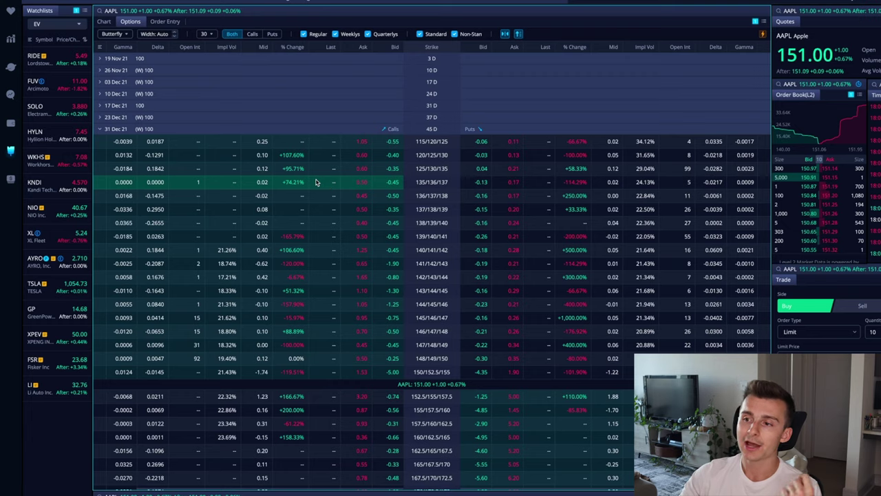
On Apple's daily chart, draw a rectangle around the recent sideways range starting 10/28/2021 at about 153, and delete it
left_click(104, 22)
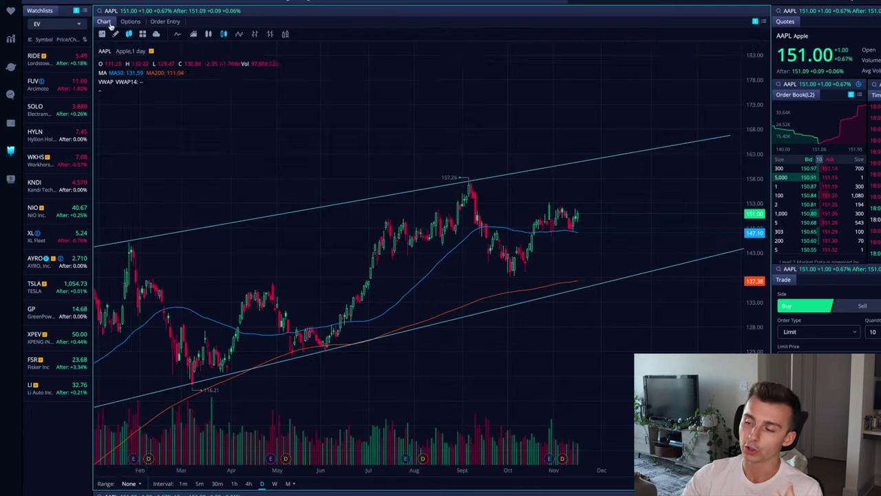
scroll(597, 267, "up", 5)
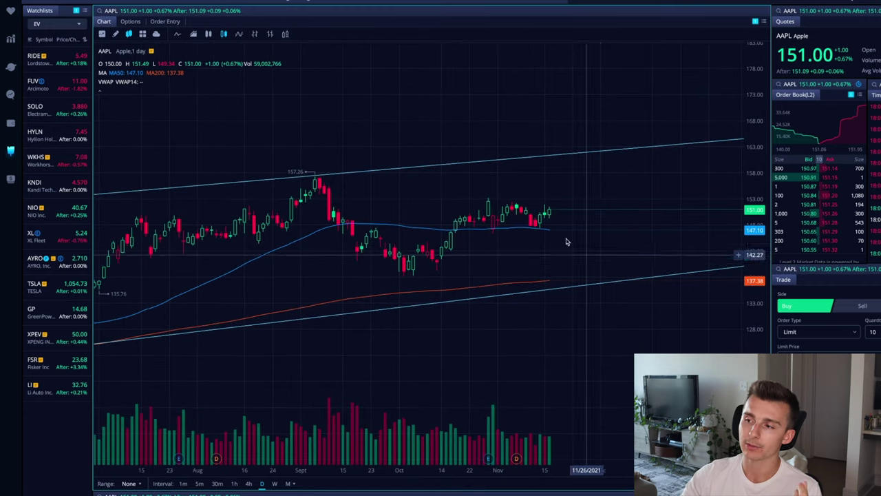
left_click(115, 33)
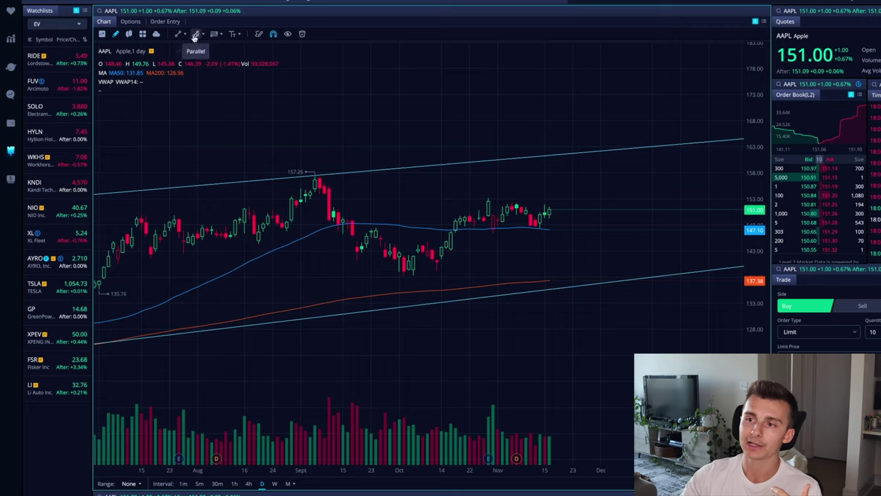
left_click(183, 34)
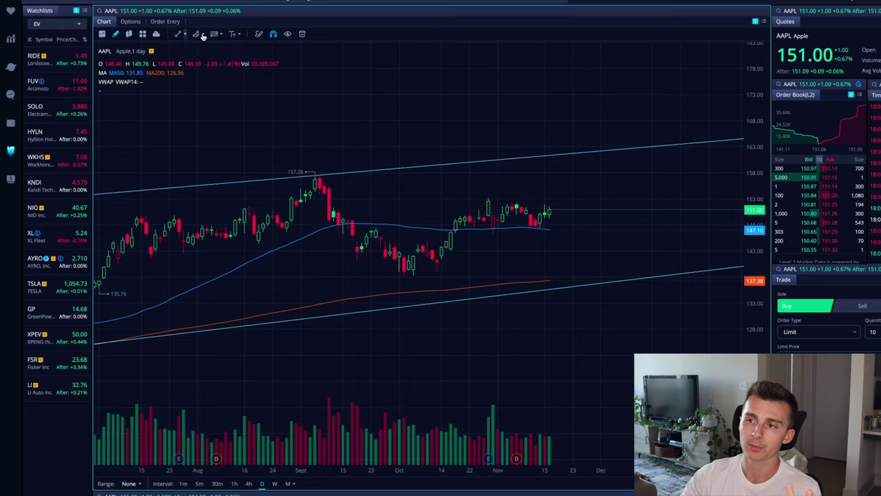
left_click(198, 34)
left_click(221, 79)
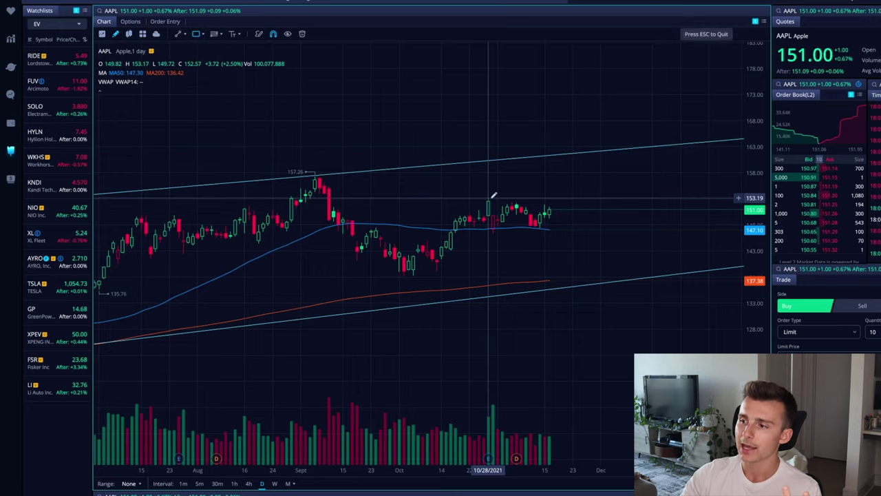
left_click(488, 199)
left_click(615, 226)
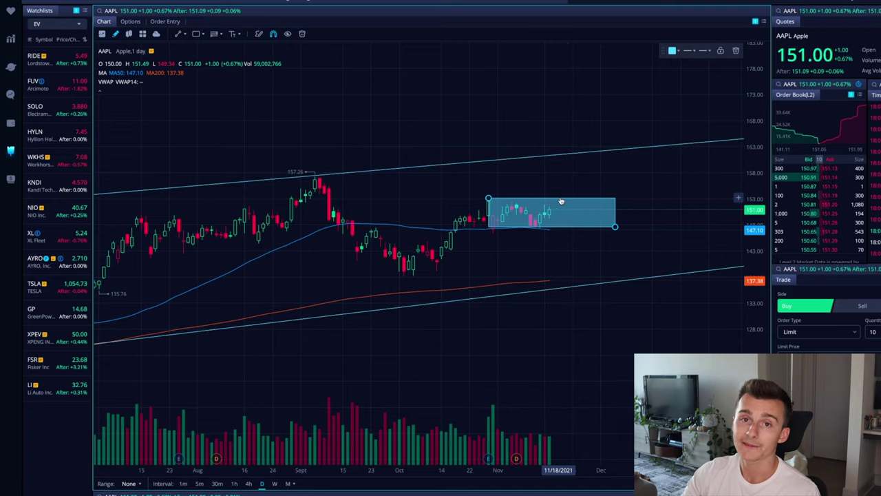
key("Delete")
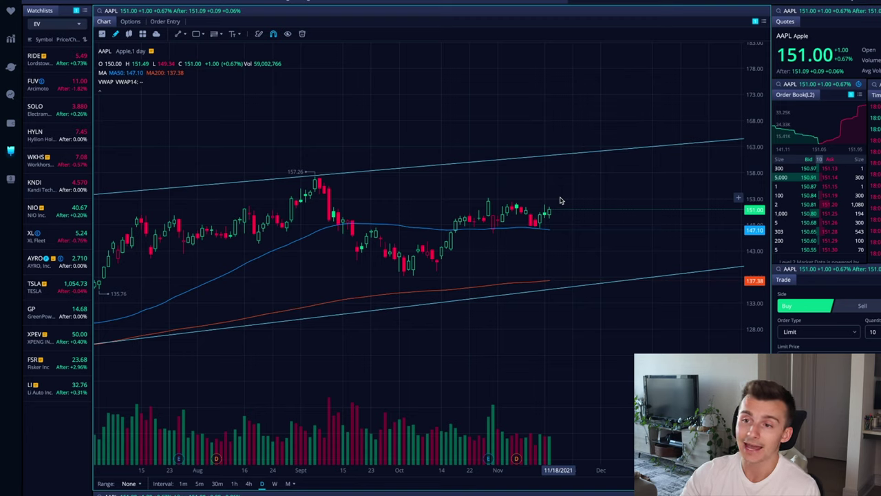
Load the 148/149/150 call butterfly expiring 31 Dec 21 from the AAPL option chain into an order and show its legs as a table
left_click(130, 21)
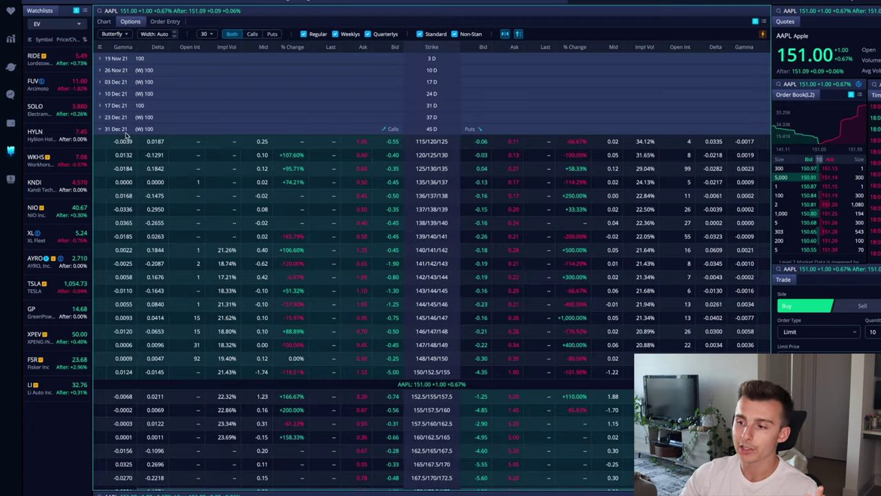
left_click(346, 363)
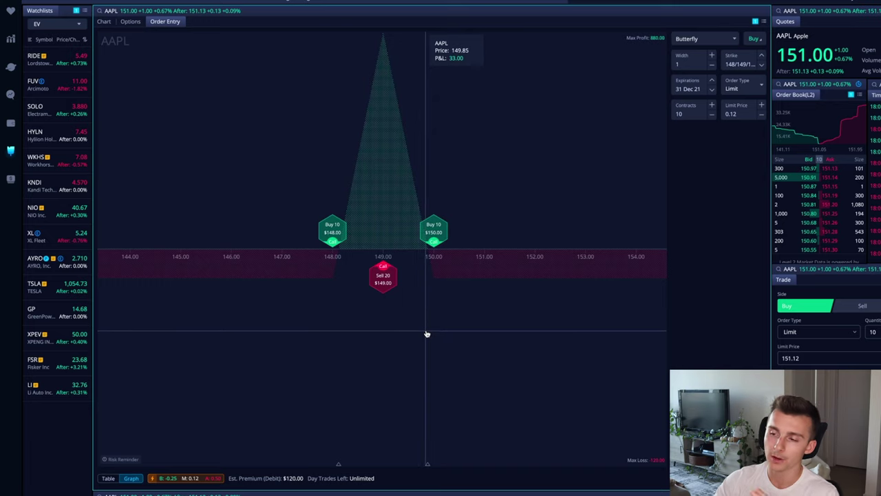
left_click(108, 477)
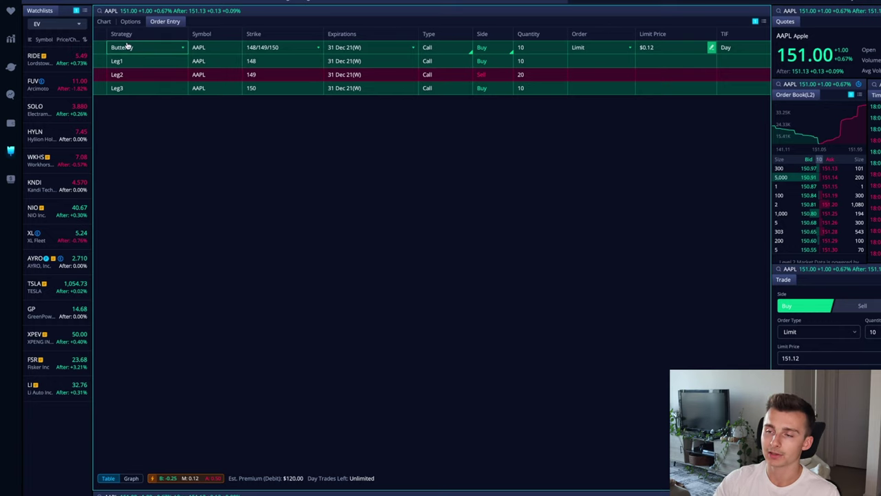
Revisit the 148/149/150 call row in the AAPL option chain and return to the order's leg table
left_click(130, 21)
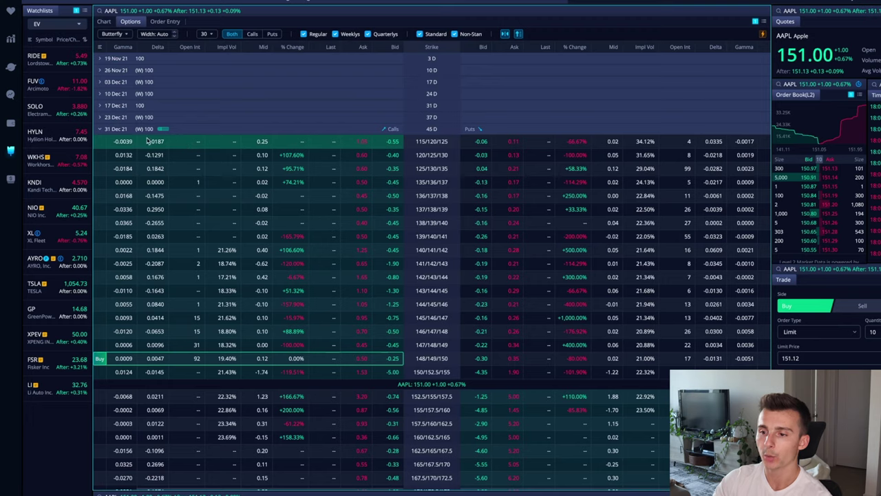
right_click(175, 361)
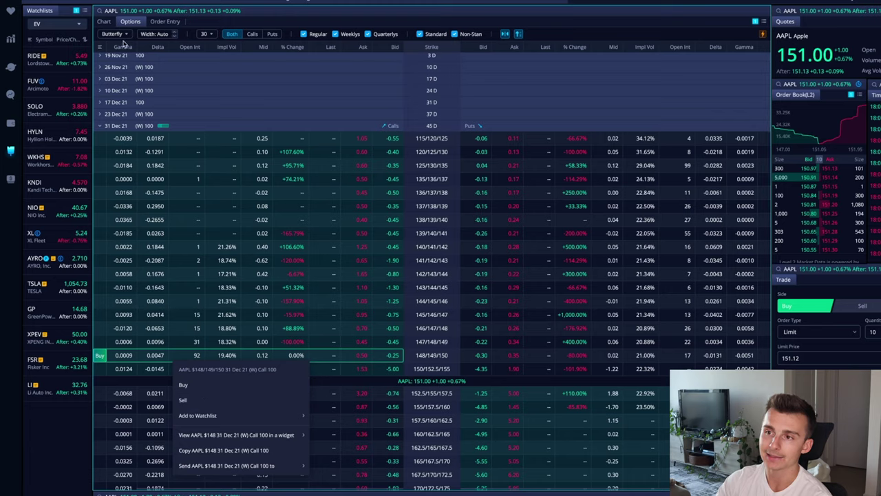
left_click(156, 23)
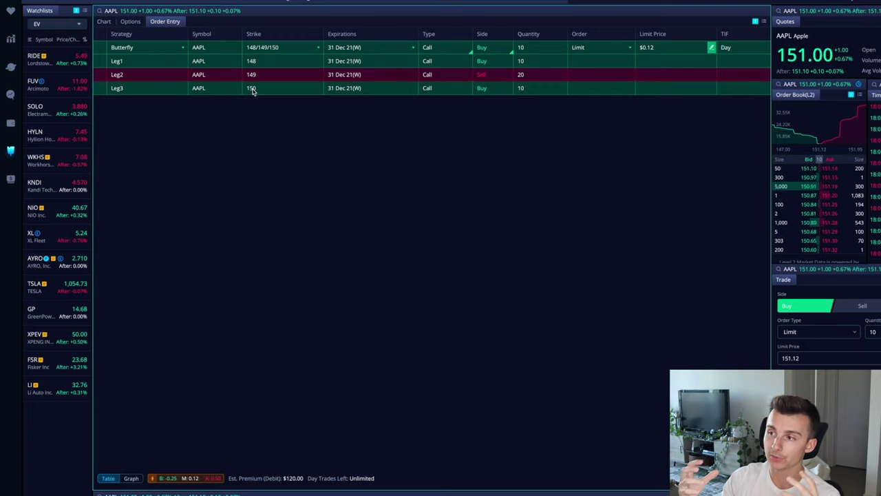
Set the butterfly order's quantity to 1 and show its profit and loss graph
left_click(540, 46)
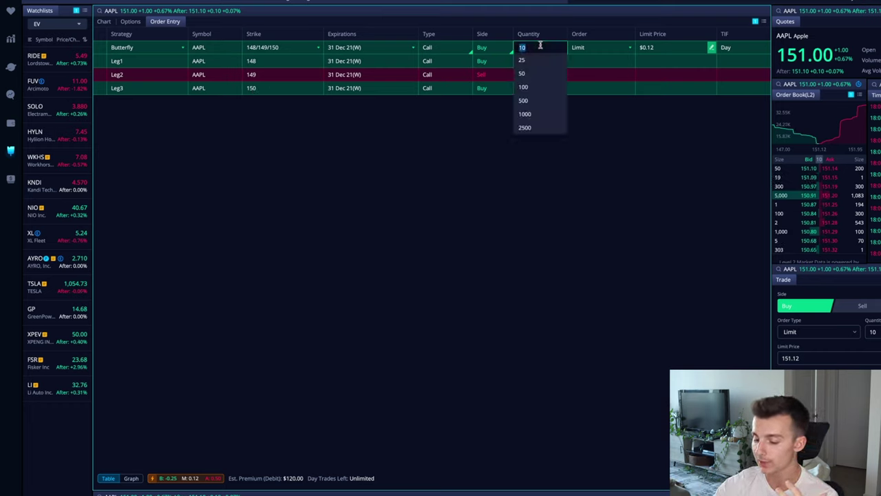
left_click(601, 133)
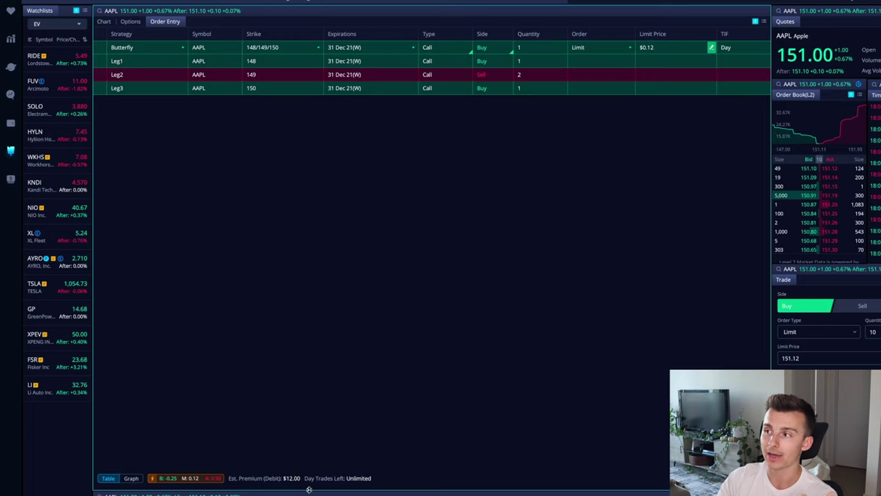
left_click(132, 479)
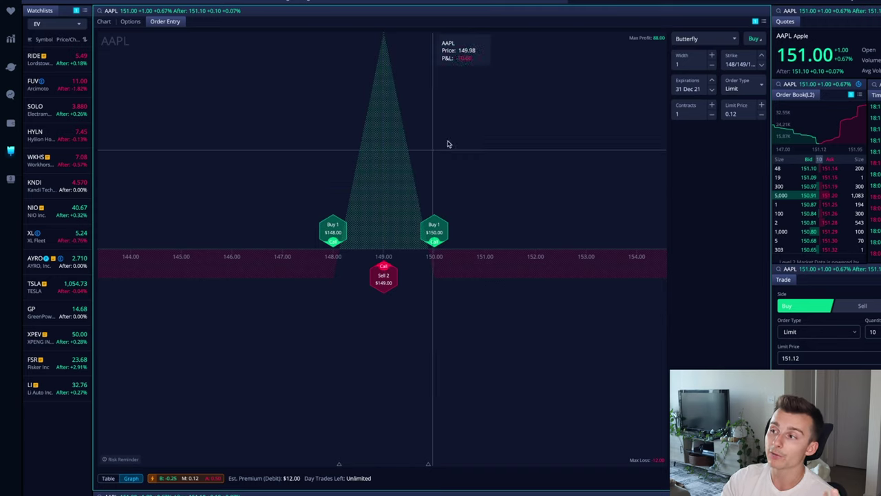
Widen the AAPL call butterfly to a width of 5 with strikes 145/150/155
left_click(761, 65)
left_click(762, 56)
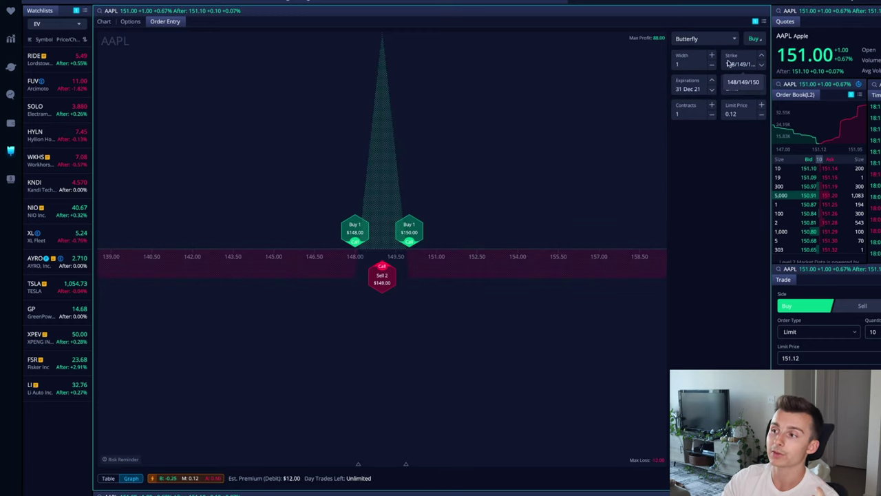
left_click(712, 55)
left_click(712, 56)
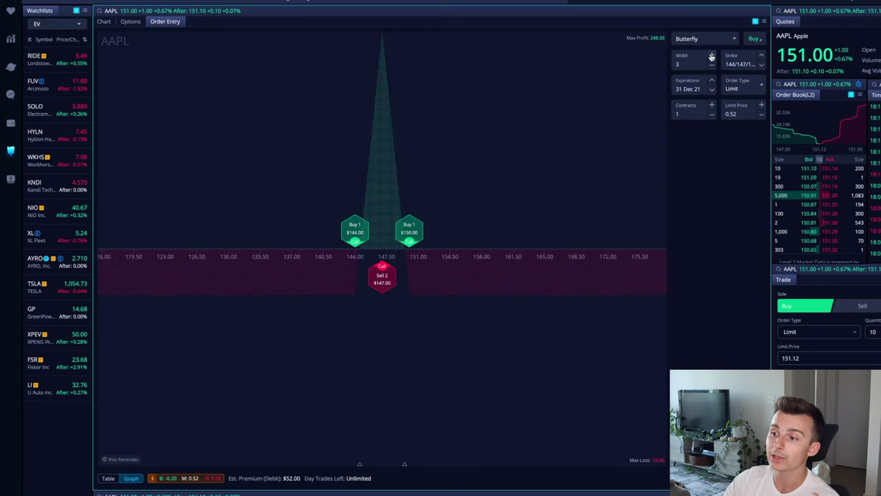
left_click(712, 56)
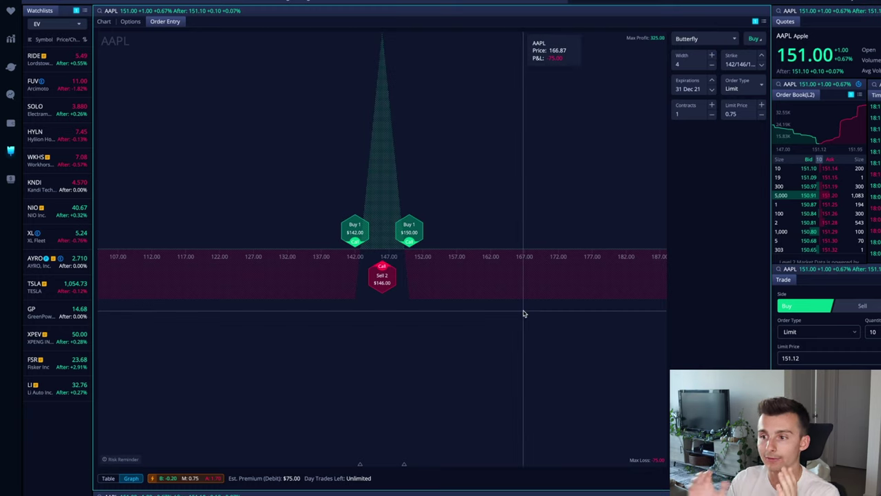
left_click(711, 55)
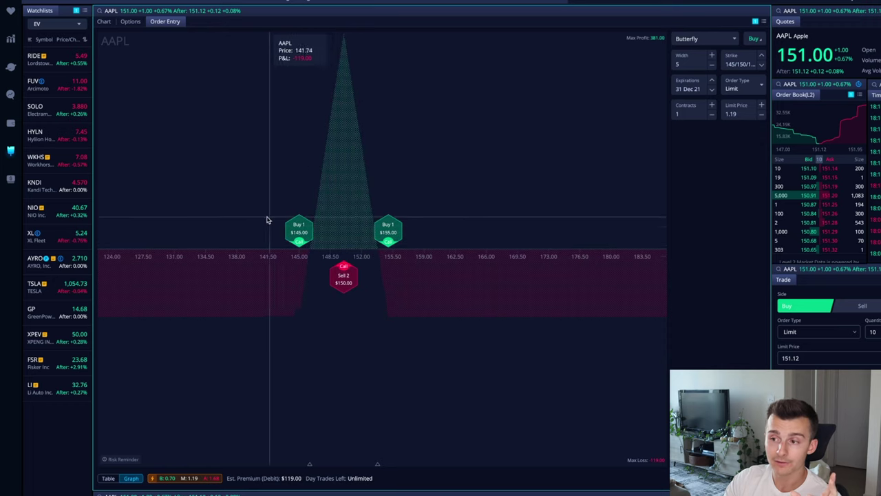
Examine the 145/150/155 butterfly's payoff graph and leg table, and lower its limit price to 1.18
mouse_move(307, 236)
mouse_move(392, 238)
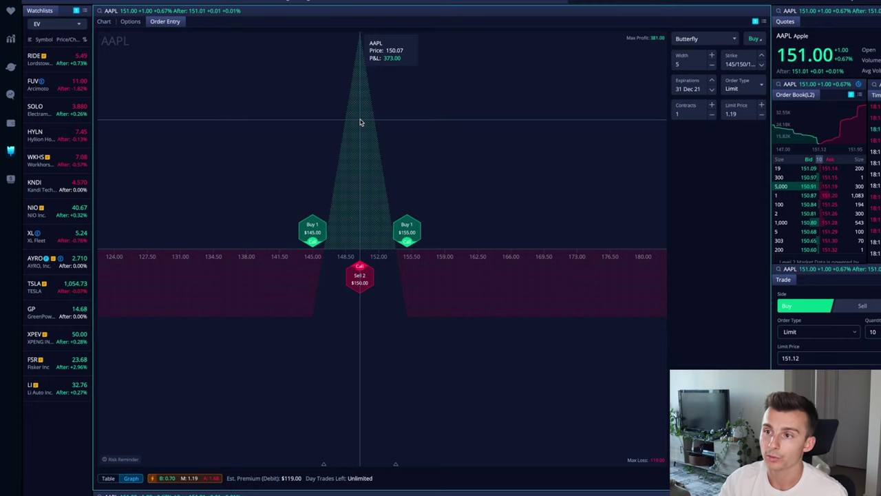
left_click(109, 478)
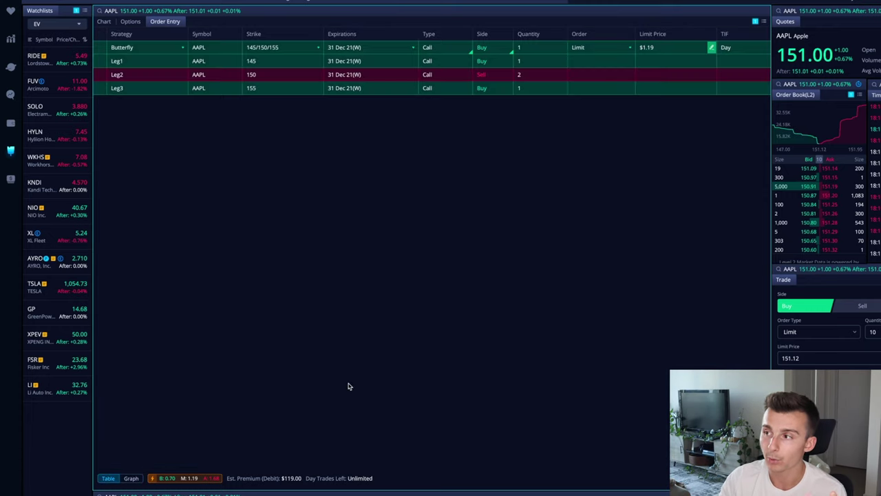
left_click(130, 478)
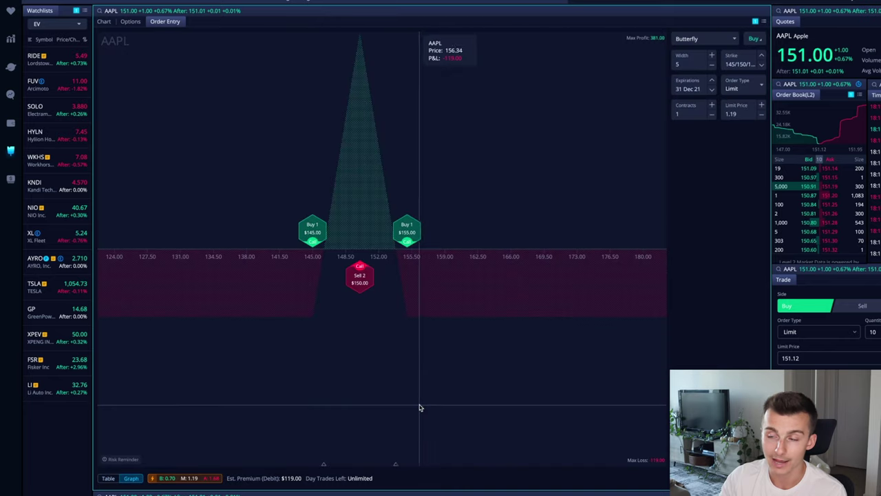
left_click(761, 114)
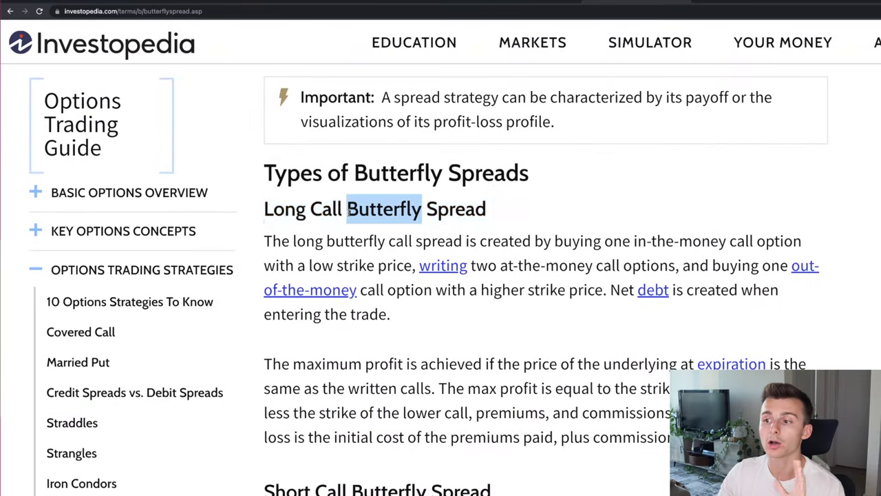
In the Investopedia article, highlight the Long Call Butterfly Spread heading and the Short Call Butterfly Spread text from "selling one" onward
triple_click(349, 214)
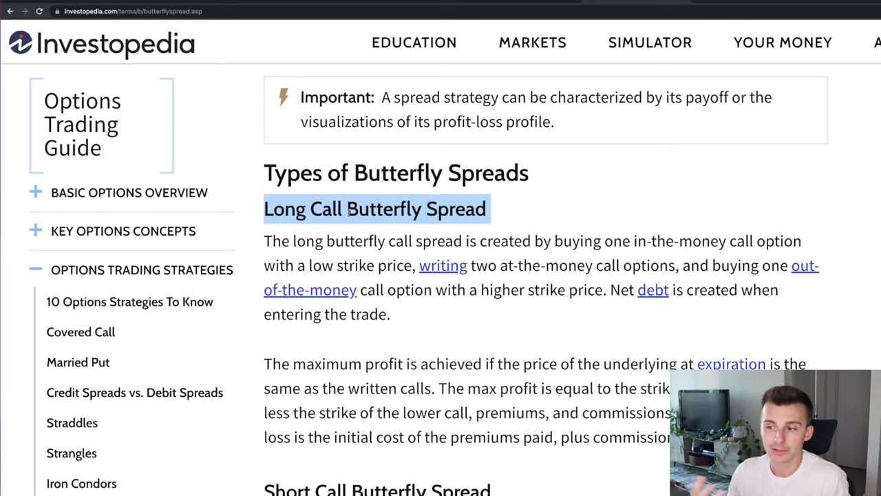
scroll(548, 393, "down", 1)
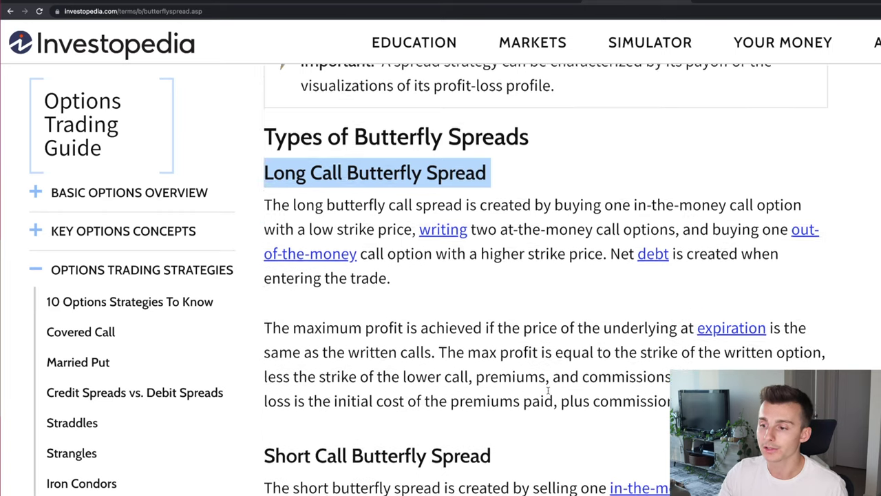
scroll(549, 393, "down", 1)
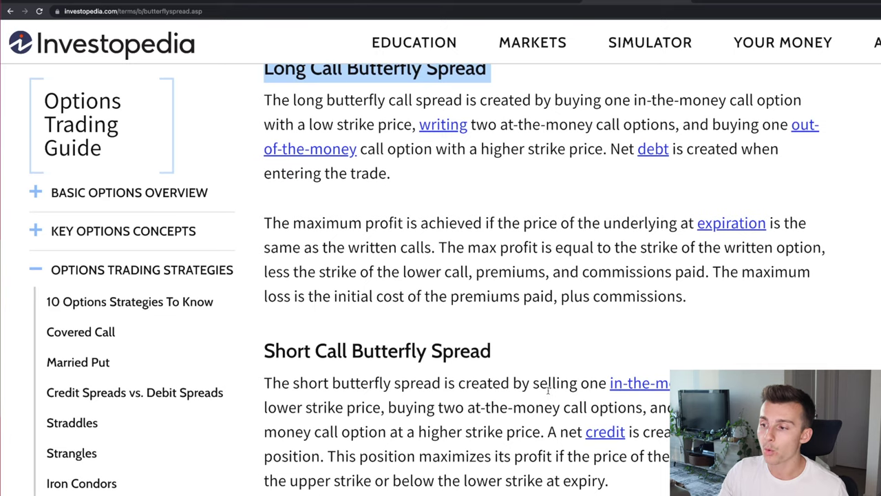
left_click_drag(534, 385, 440, 407)
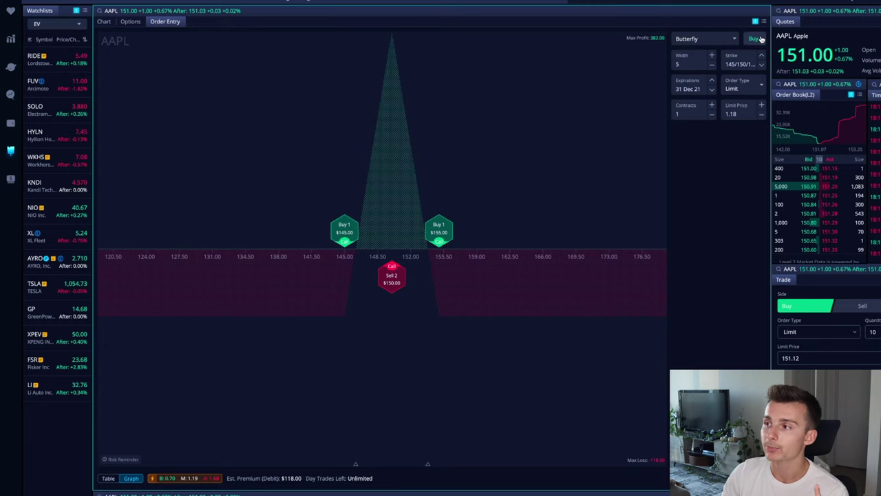
Compare the butterfly's payoff graph as Sell and Buy, leave the side on Sell, and reduce the width to 3
left_click(755, 39)
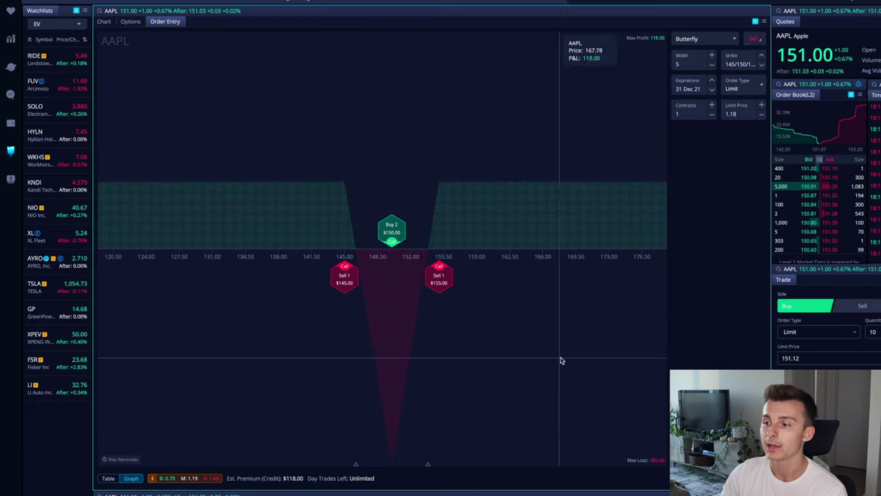
scroll(561, 360, "left", 2)
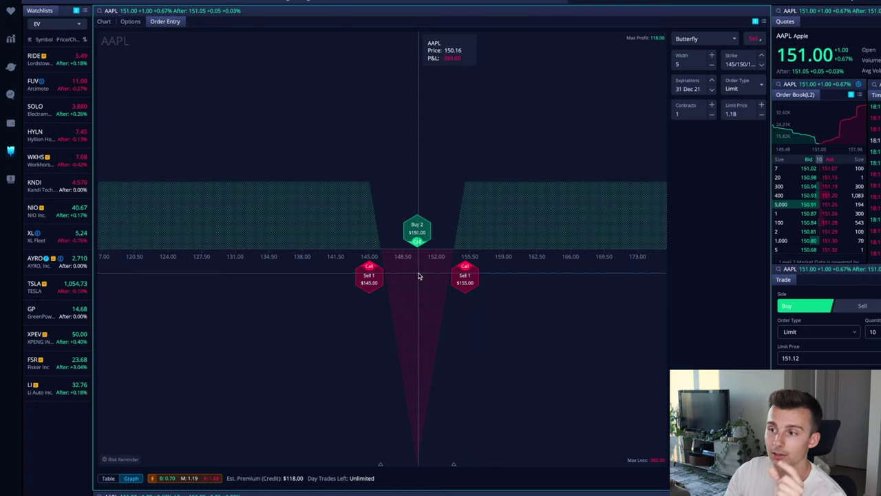
left_click(755, 39)
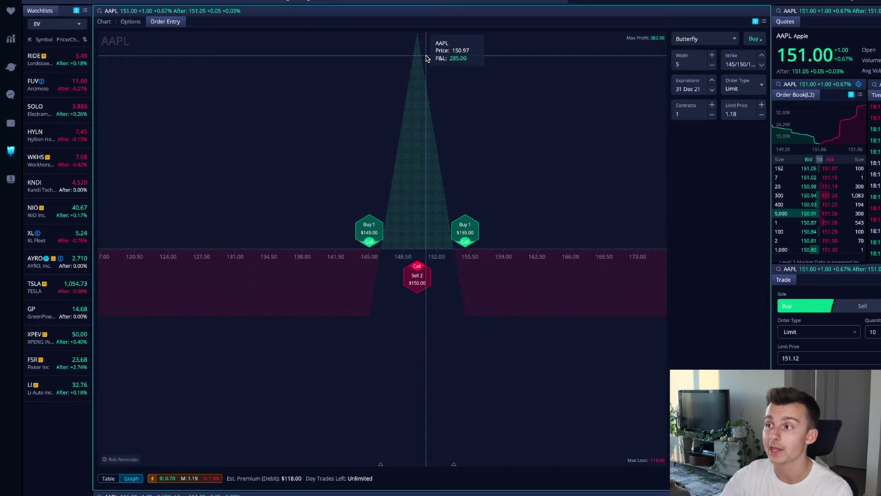
left_click(753, 38)
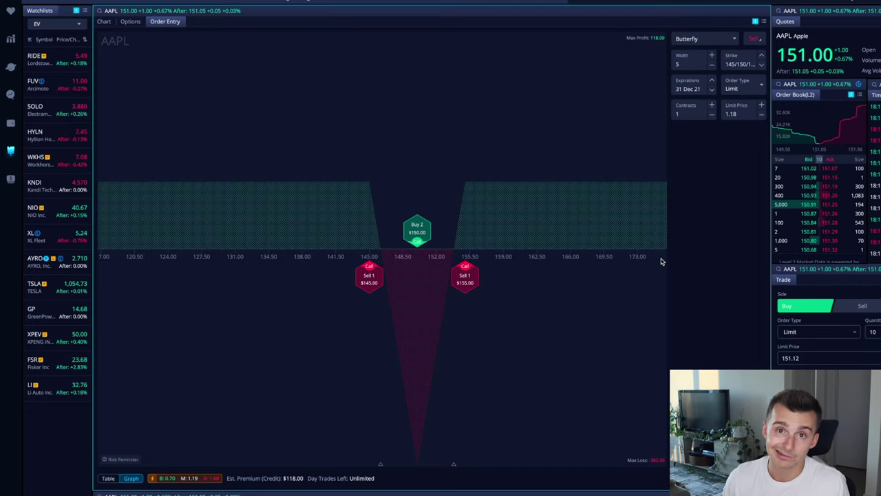
left_click(712, 65)
left_click(712, 65)
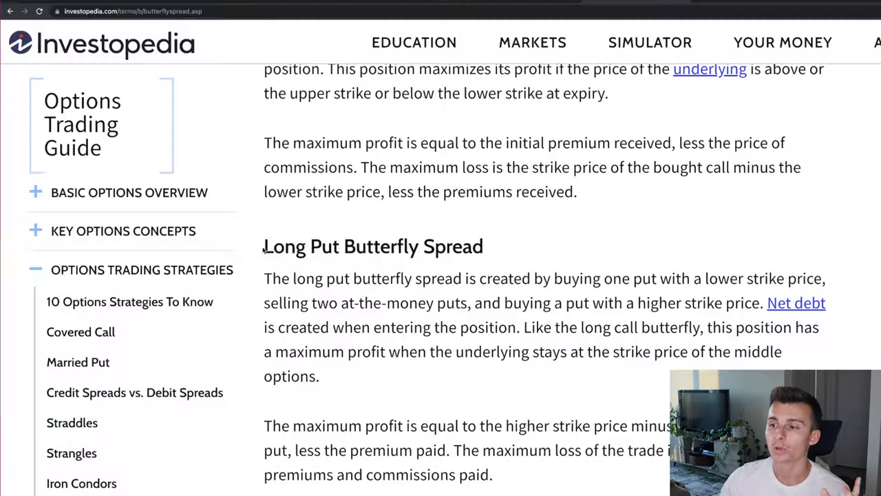
Highlight the Long Put Butterfly Spread heading in the Investopedia article and return to the AAPL option chain in the trading platform
left_click_drag(263, 249, 487, 254)
scroll(489, 254, "down", 1)
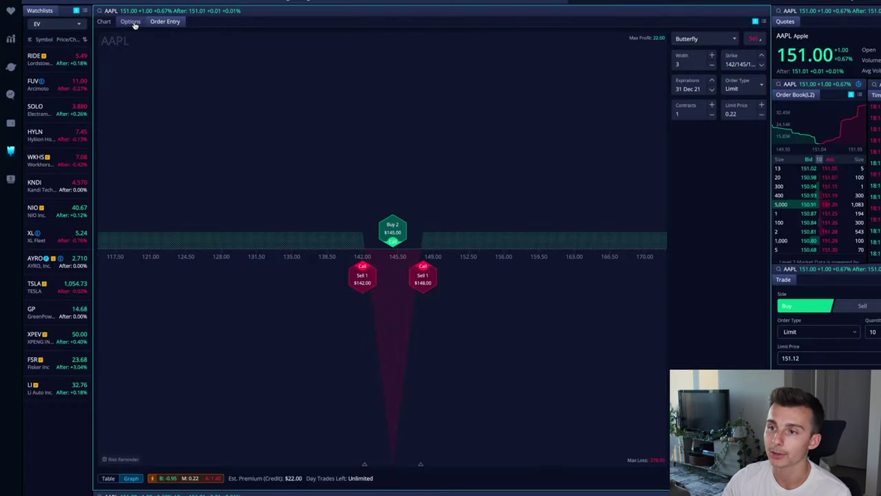
left_click(130, 21)
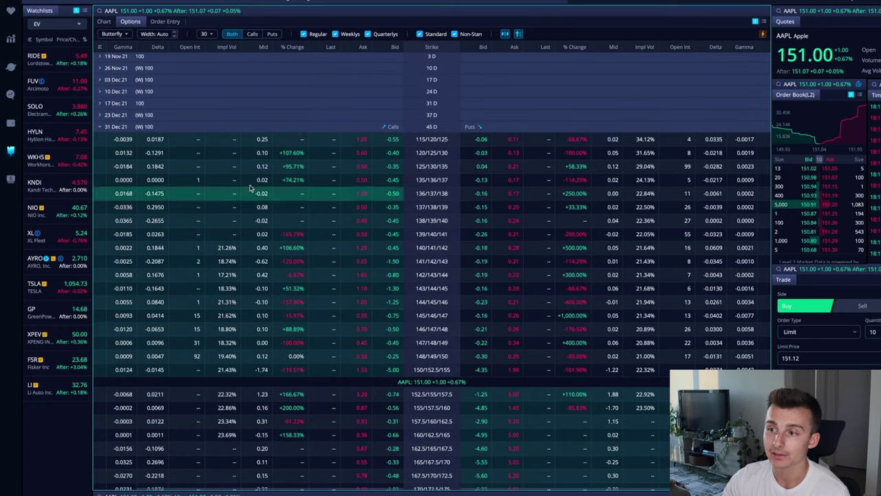
Open a buy order for the 31 Dec 21 152.5/155/157.5 put butterfly and examine its payoff graph and leg table
right_click(524, 401)
left_click(543, 423)
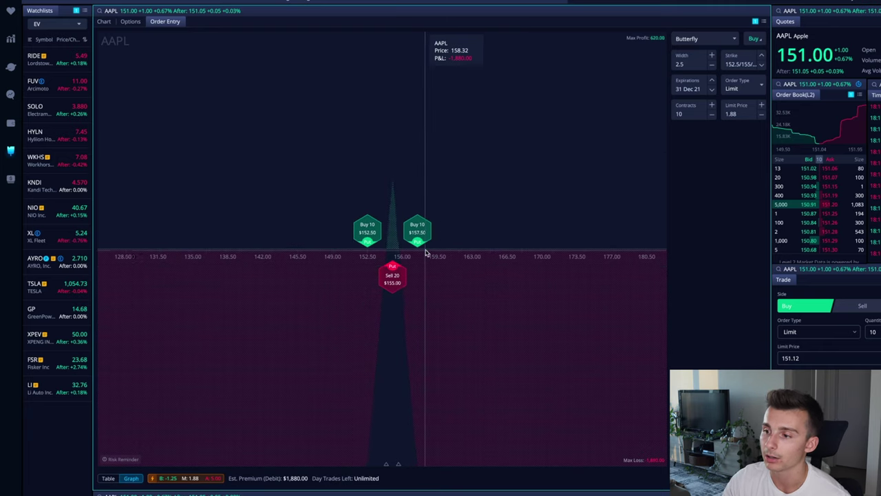
mouse_move(382, 283)
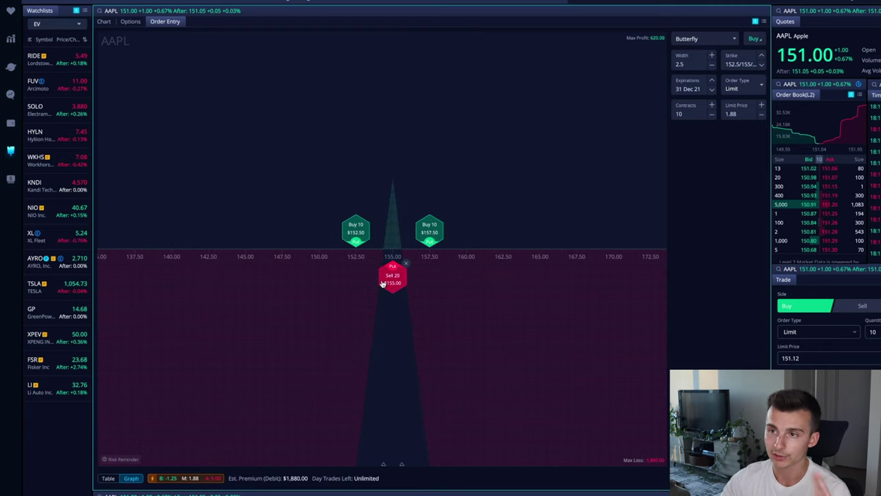
left_click(106, 478)
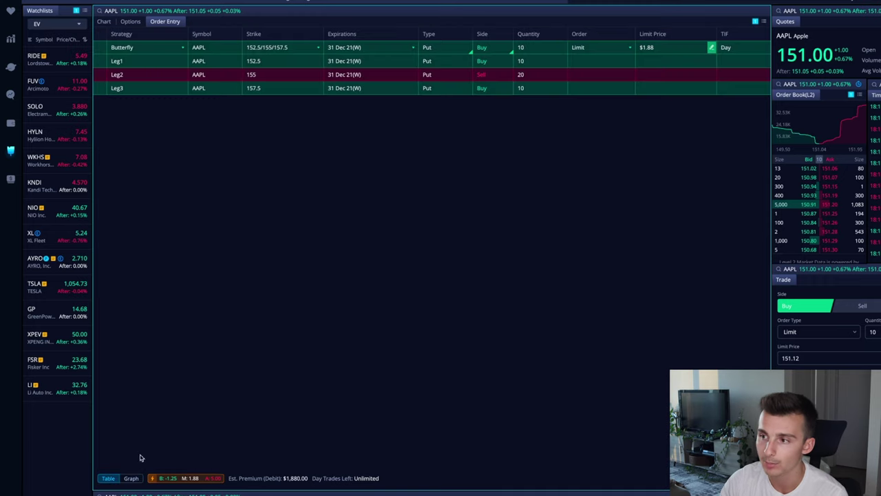
Change the put butterfly's strikes to 147/148/149 and set its quantity to 1
left_click(540, 47)
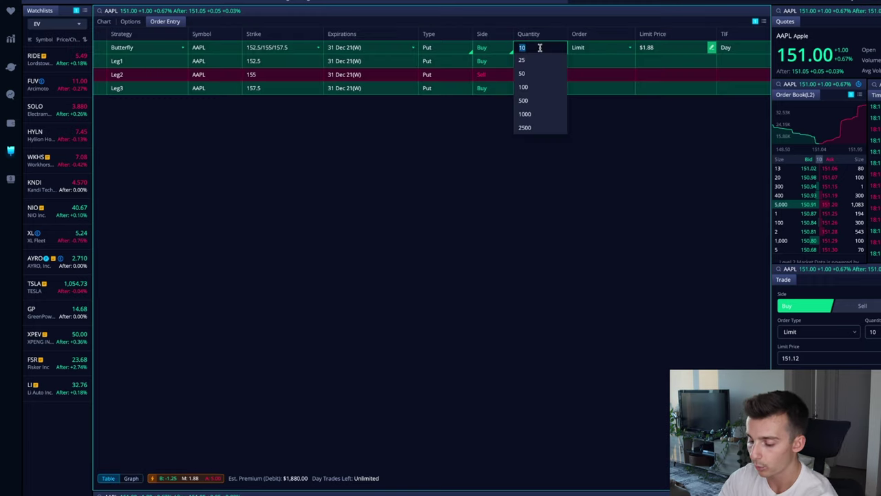
key("Return")
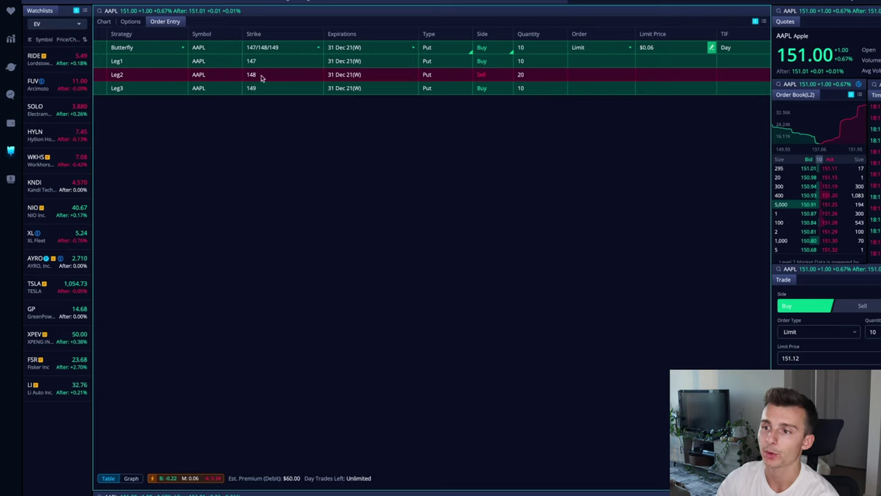
left_click(527, 48)
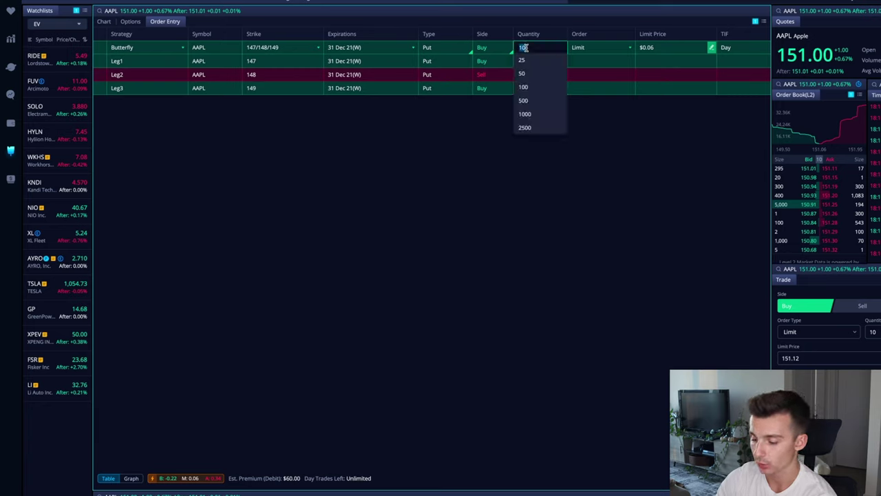
key("BackSpace")
left_click(610, 154)
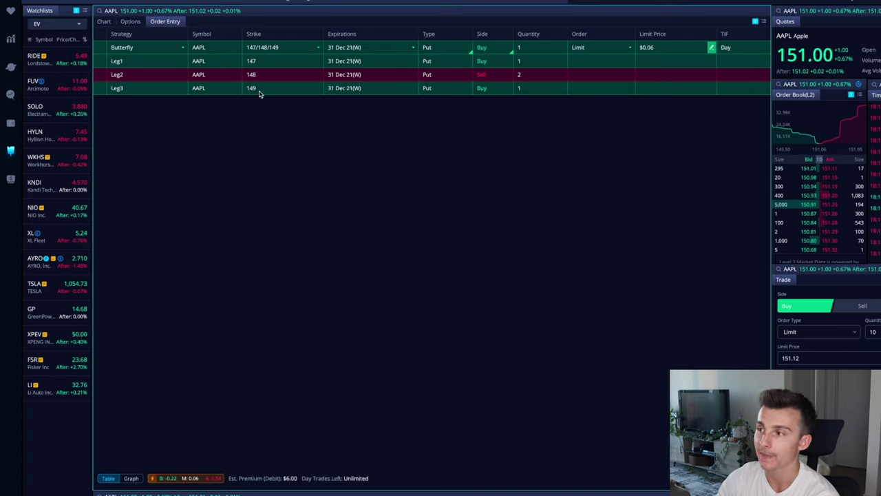
Display the 147/148/149 put butterfly's payoff graph, switch its side to Sell, and examine the short butterfly's legs
left_click(131, 478)
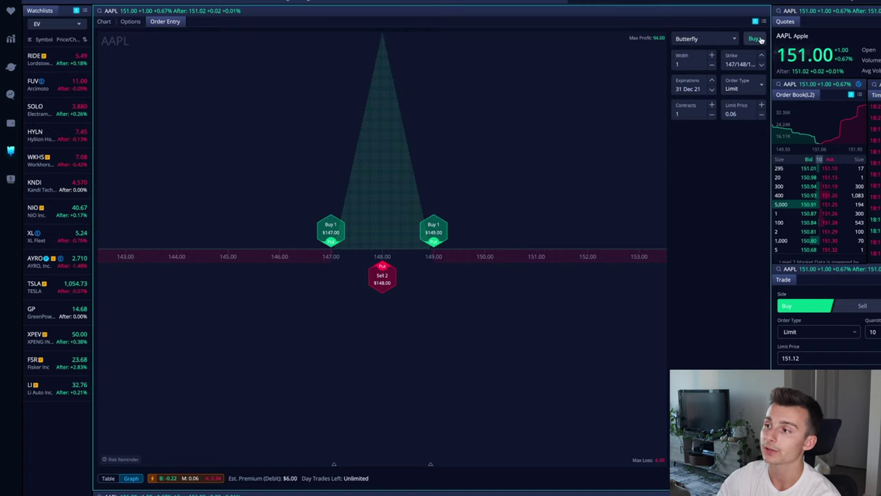
left_click(755, 39)
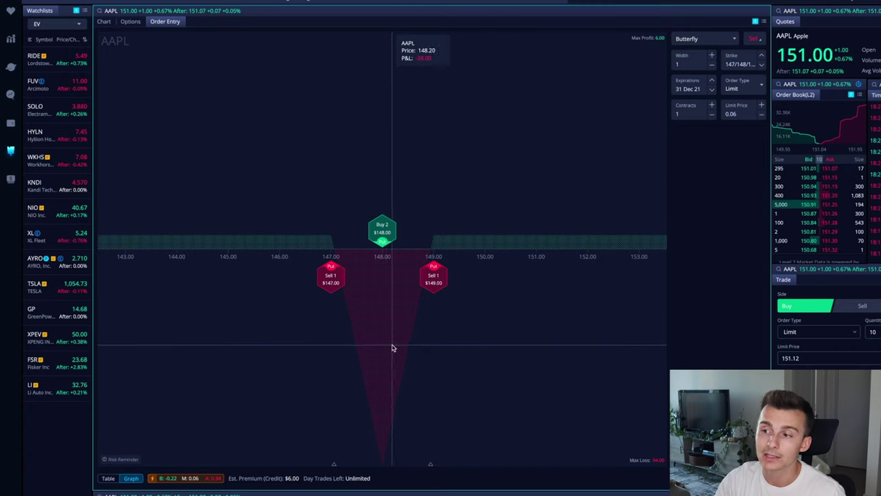
mouse_move(330, 278)
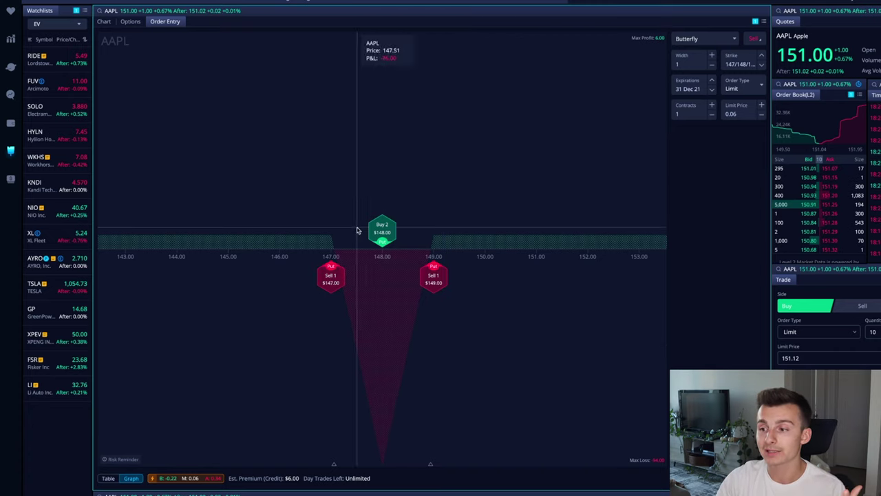
mouse_move(436, 291)
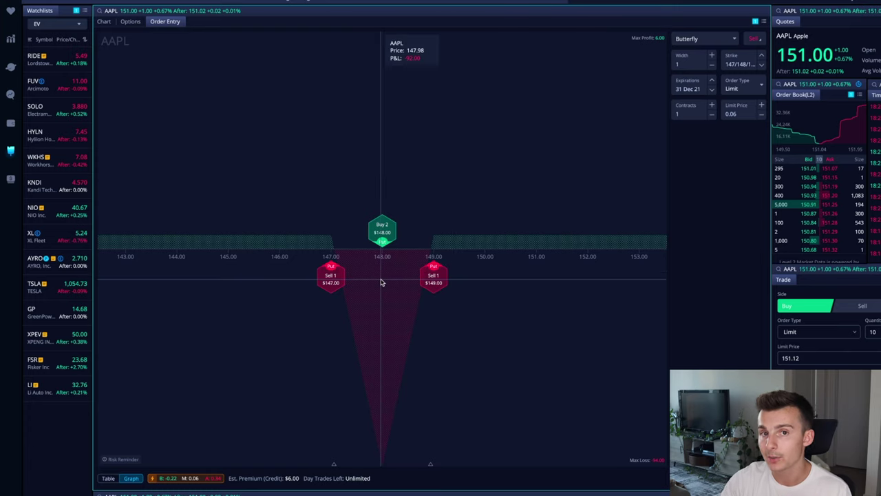